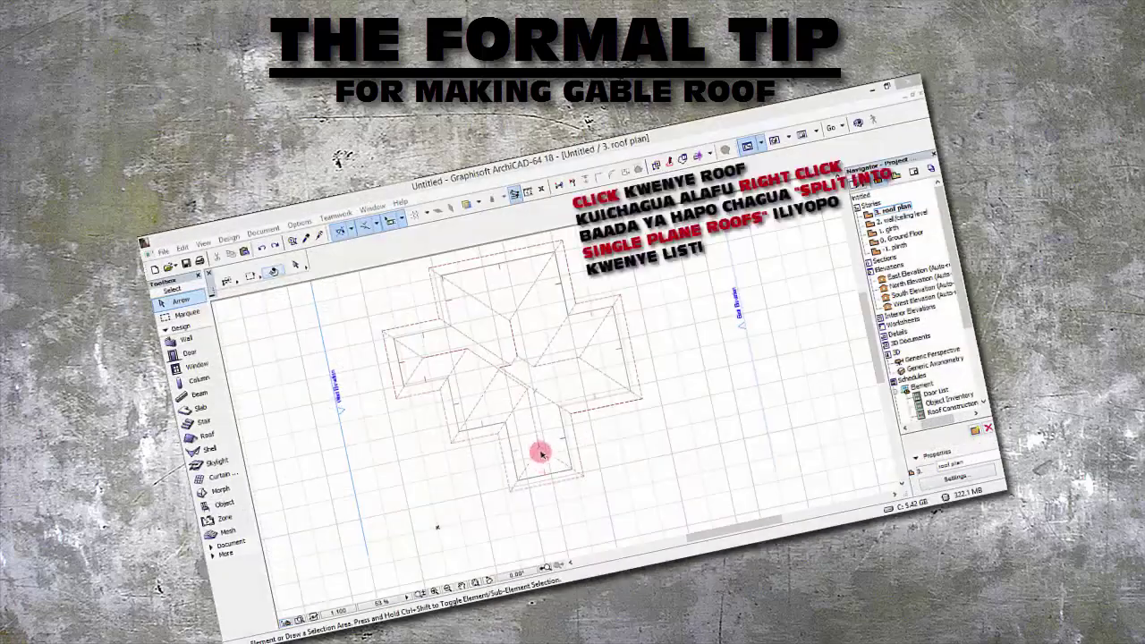
Split the cross-shaped roof into single-plane roofs, accepting the warning, then deselect them
left_click(542, 446)
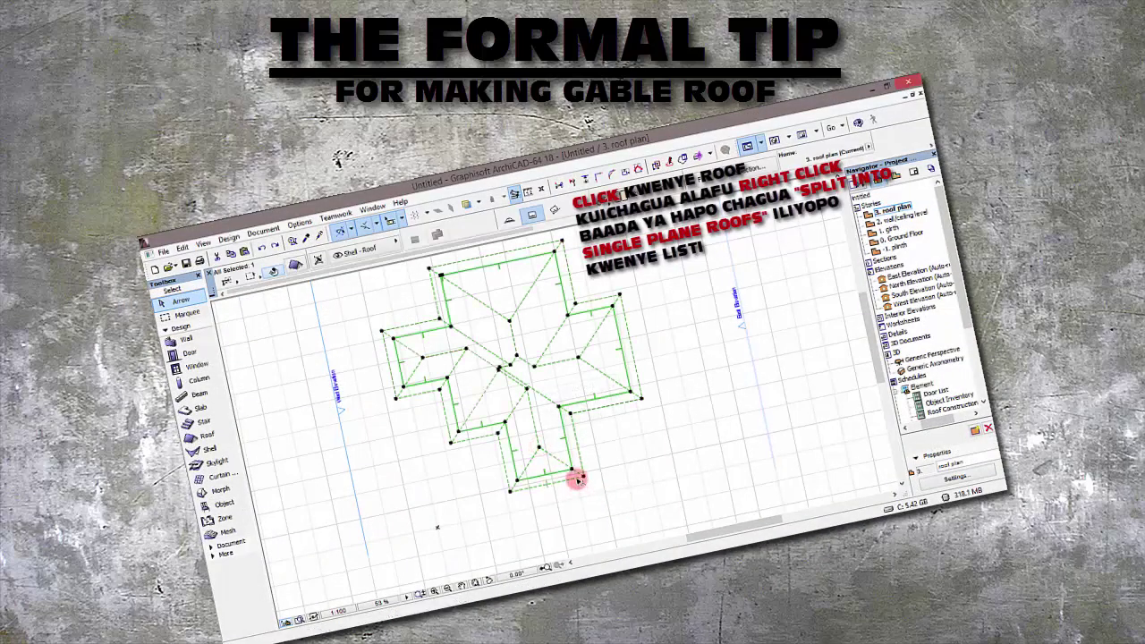
right_click(543, 429)
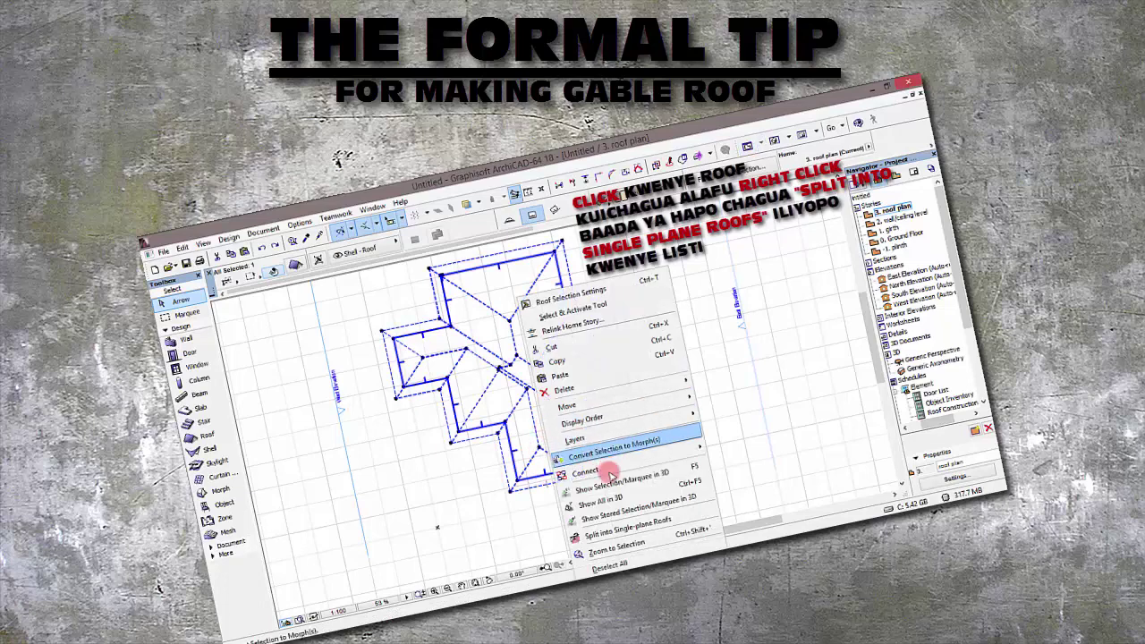
left_click(624, 530)
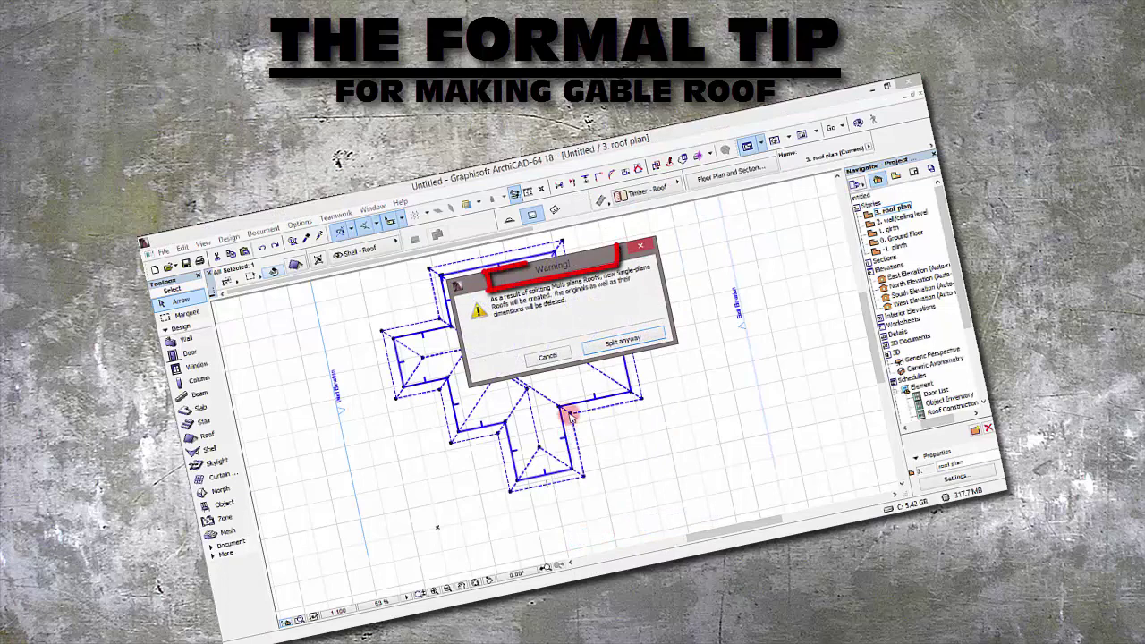
left_click(615, 339)
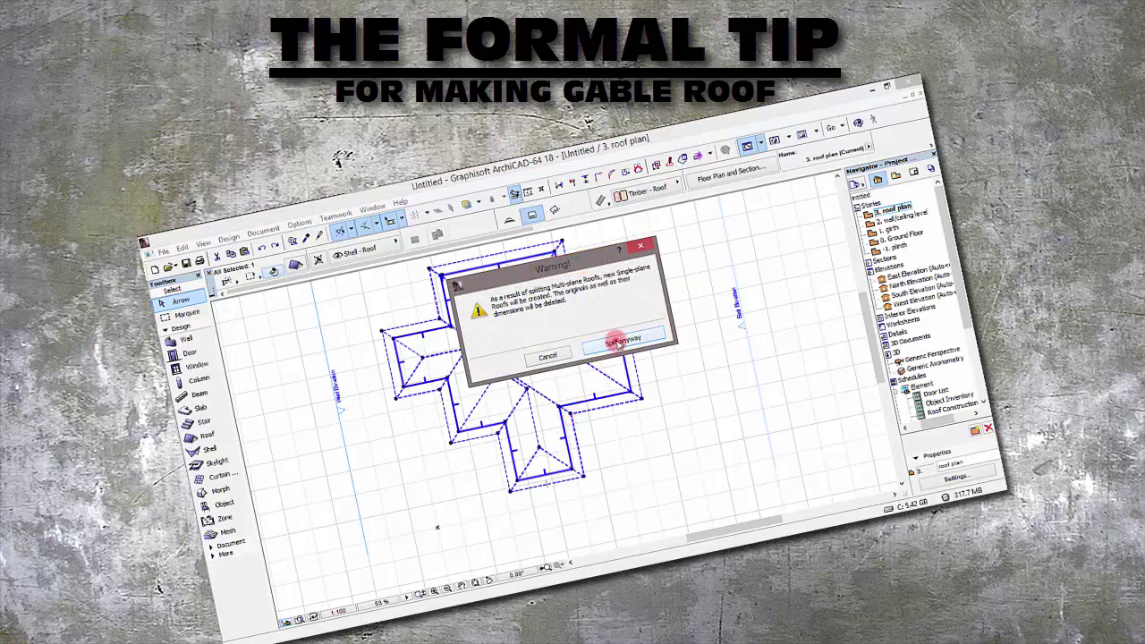
left_click(641, 402)
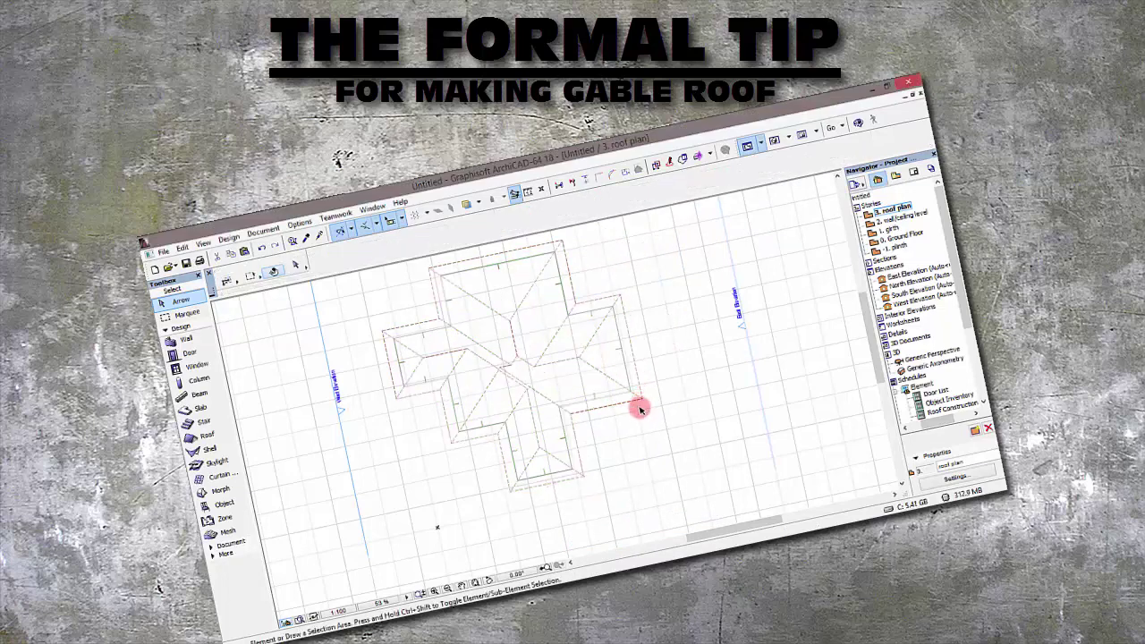
With groups suspended (Alt+G), delete the triangular hip plane at the lower wing's end
left_click(538, 452)
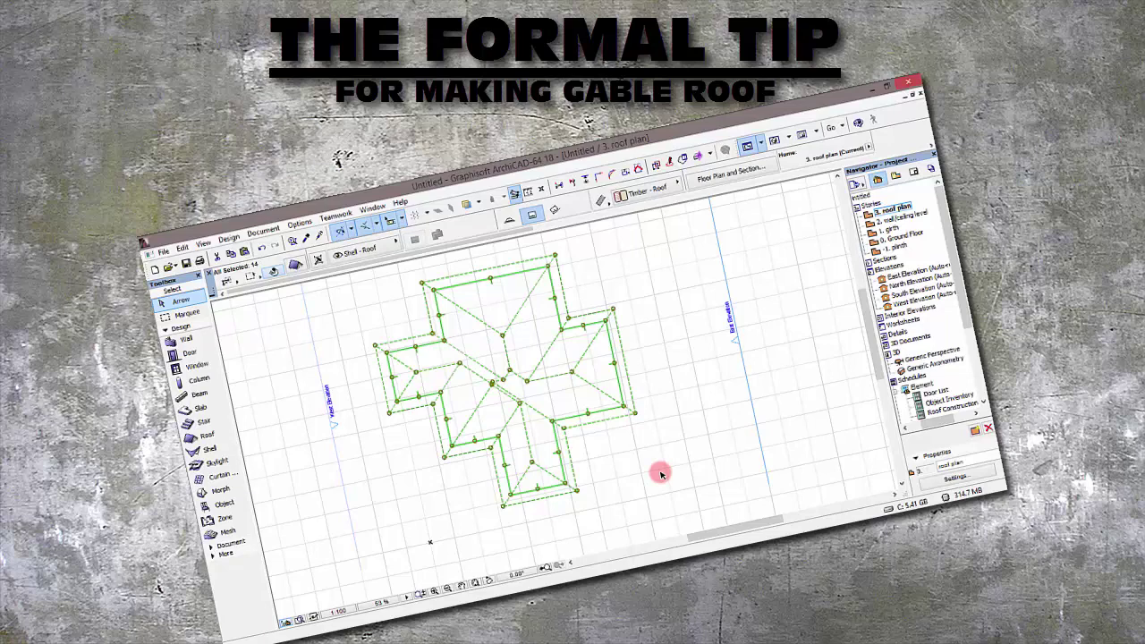
key("alt+g")
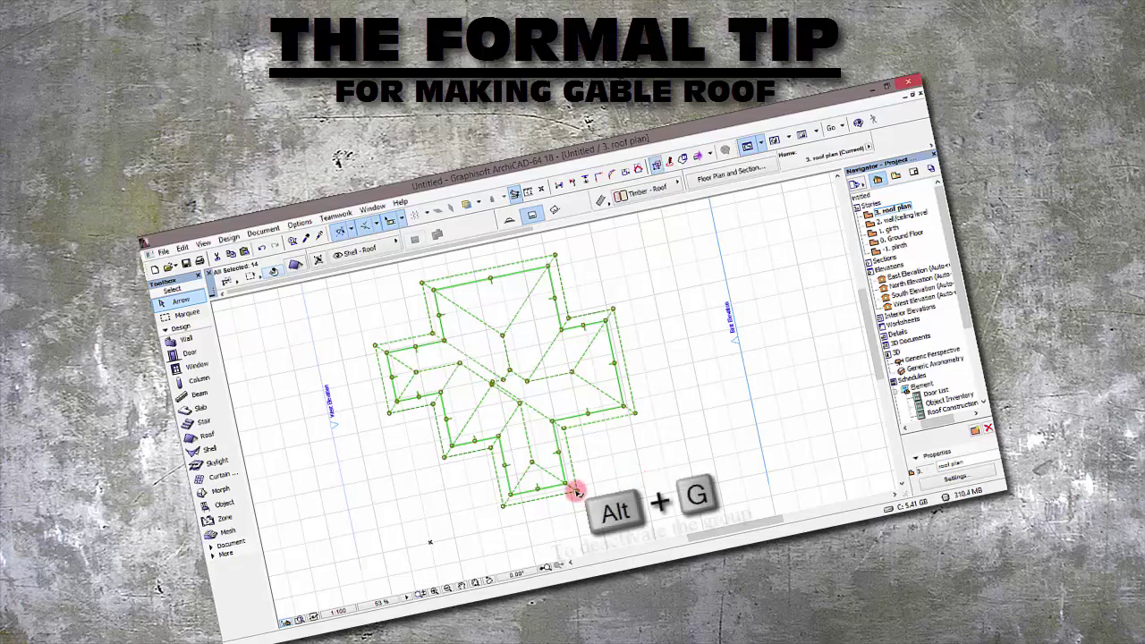
left_click(653, 440)
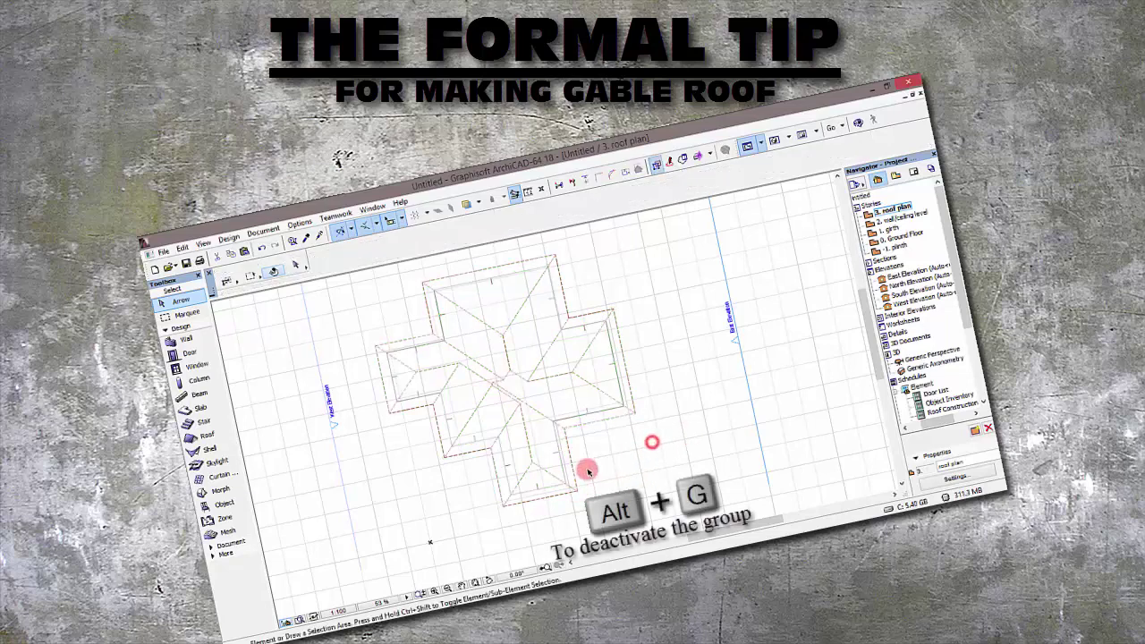
left_click(540, 484)
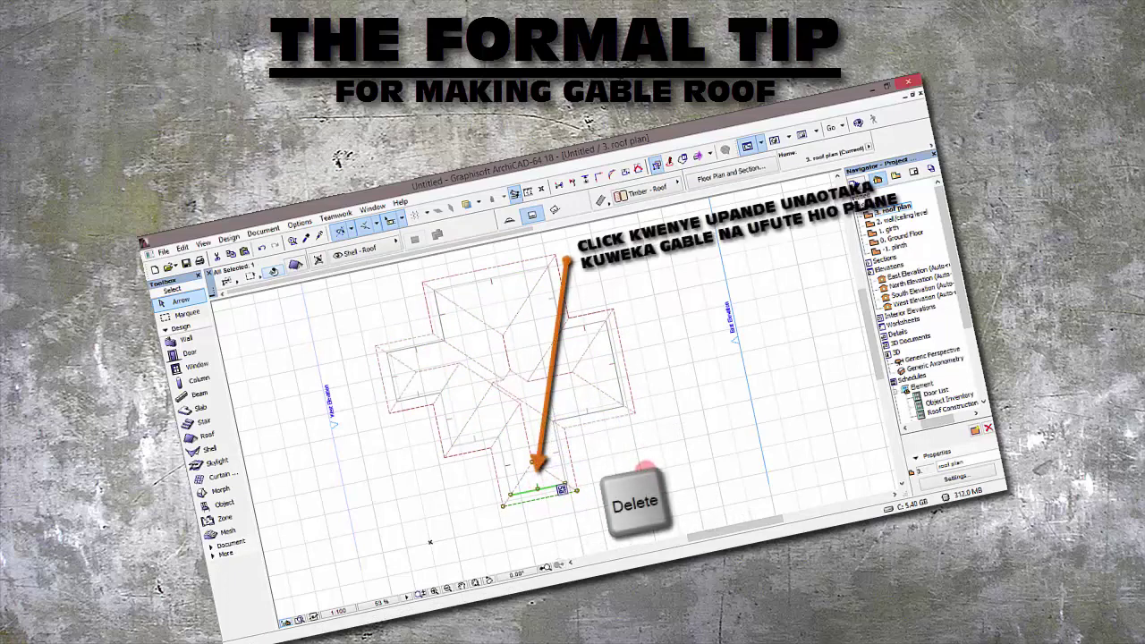
key("Delete")
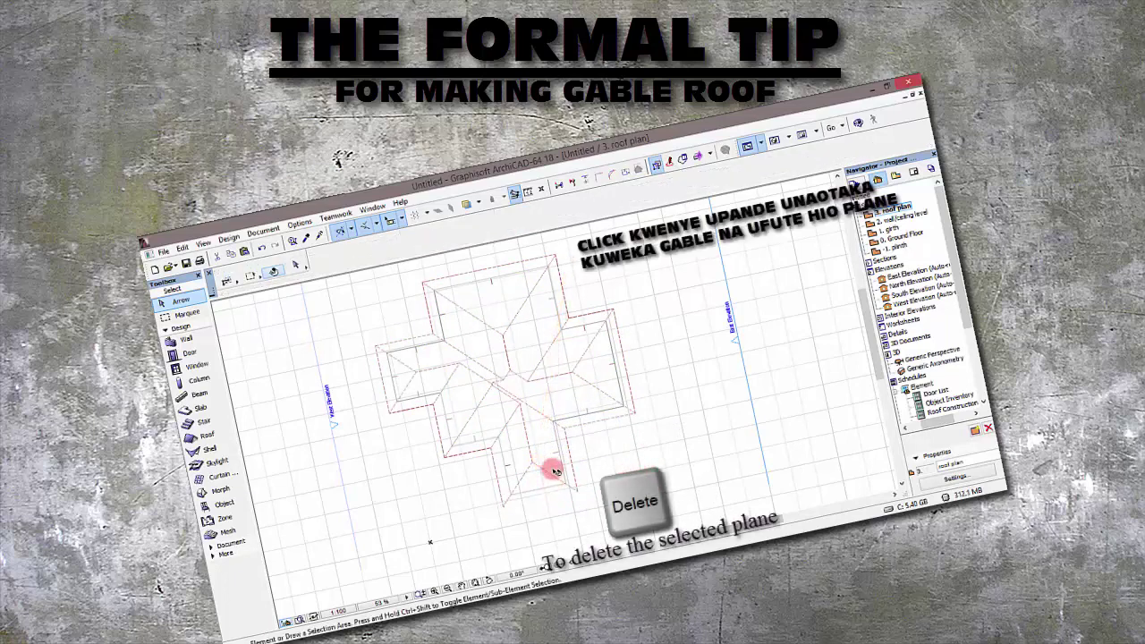
left_click(541, 471)
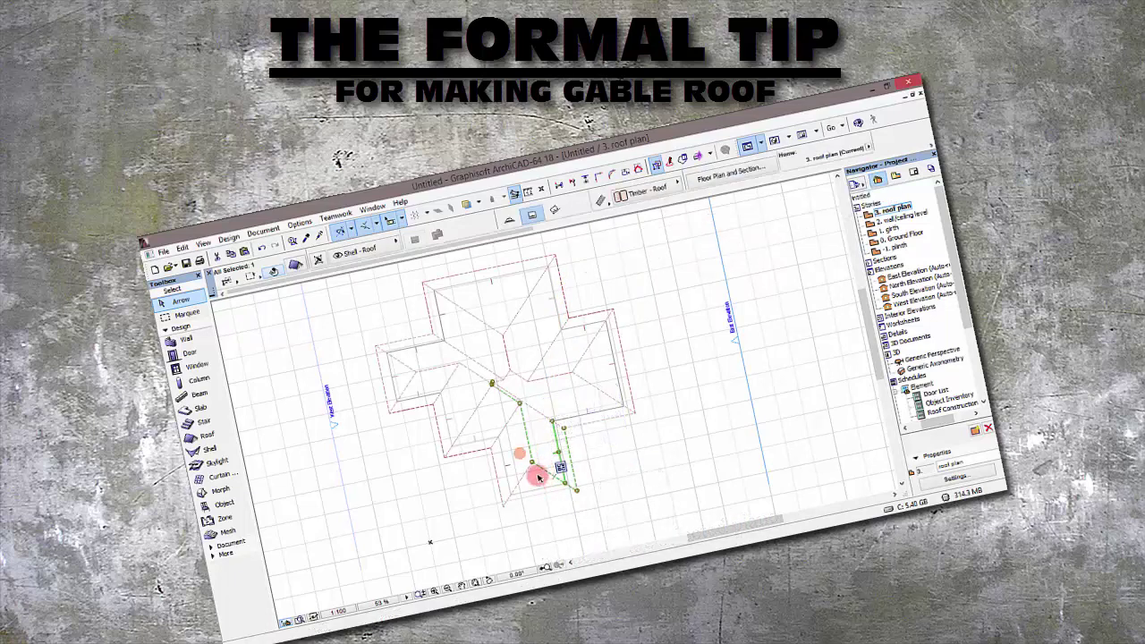
Stretch both lower-wing side planes out to the wing's end edge to form a gable
left_click(533, 463)
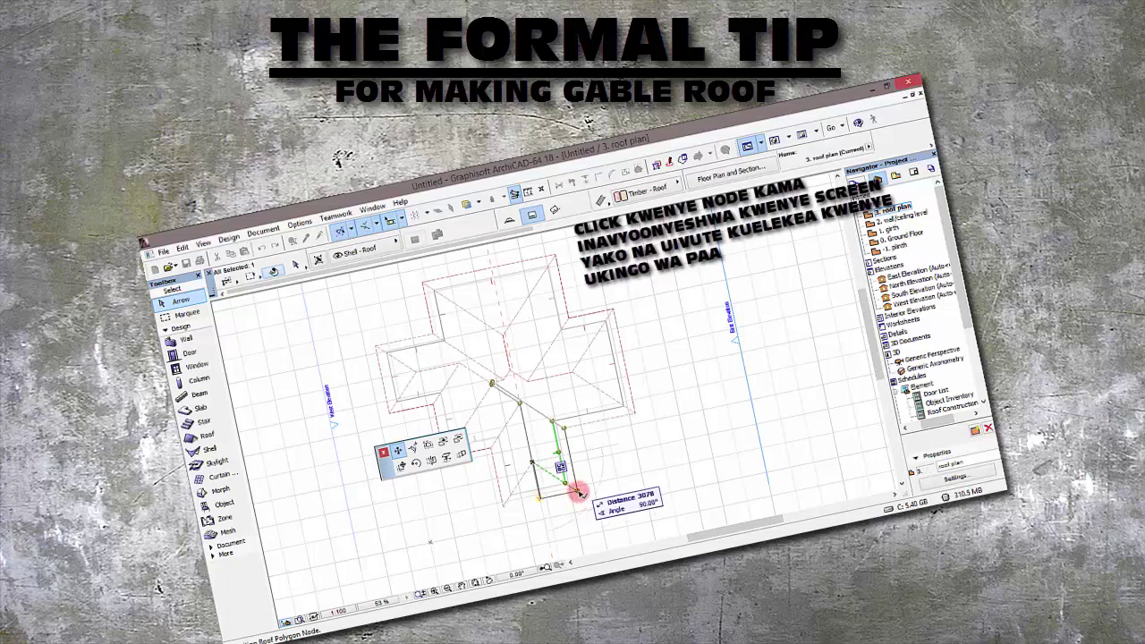
left_click(577, 489)
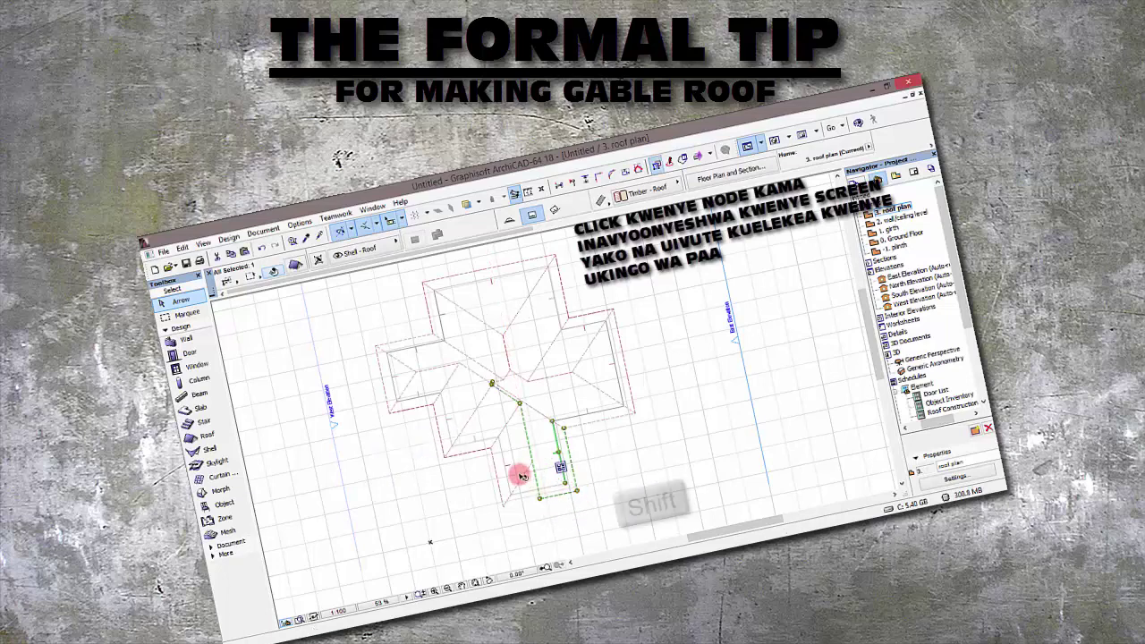
left_click(533, 478, "shift")
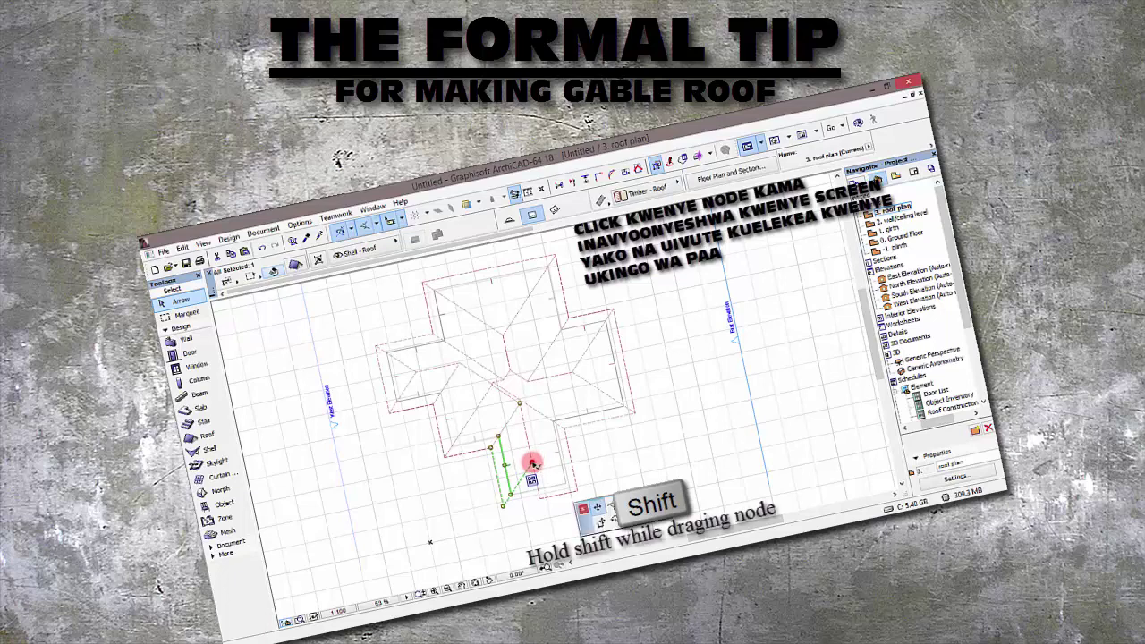
left_click(533, 478, "shift")
left_click(535, 493, "shift")
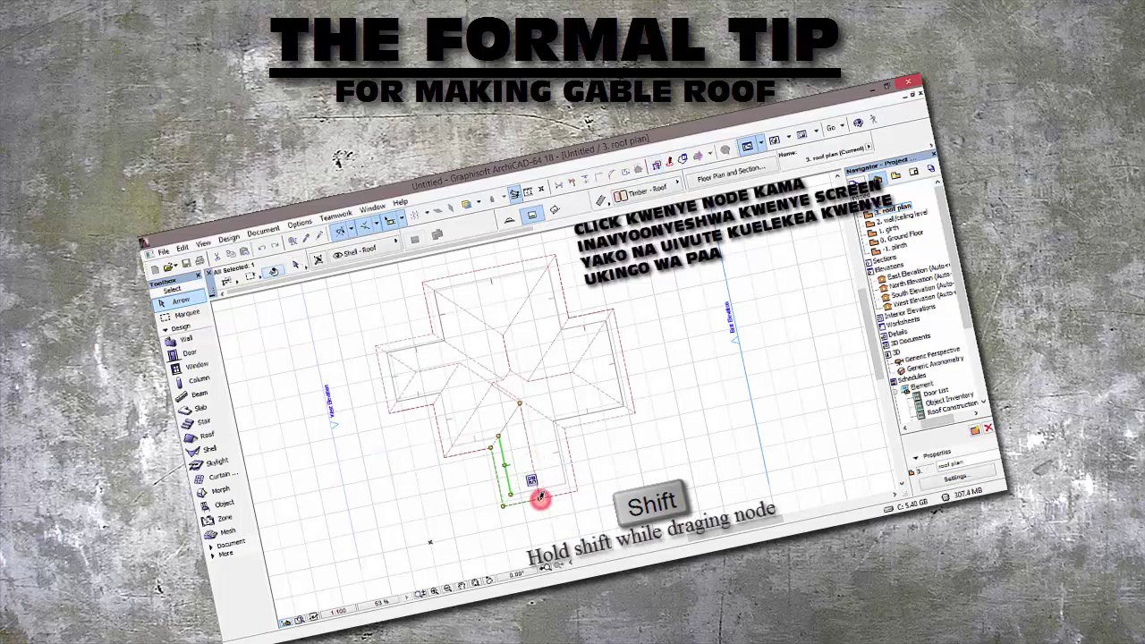
left_click(599, 497)
scroll(548, 499, "up", 2)
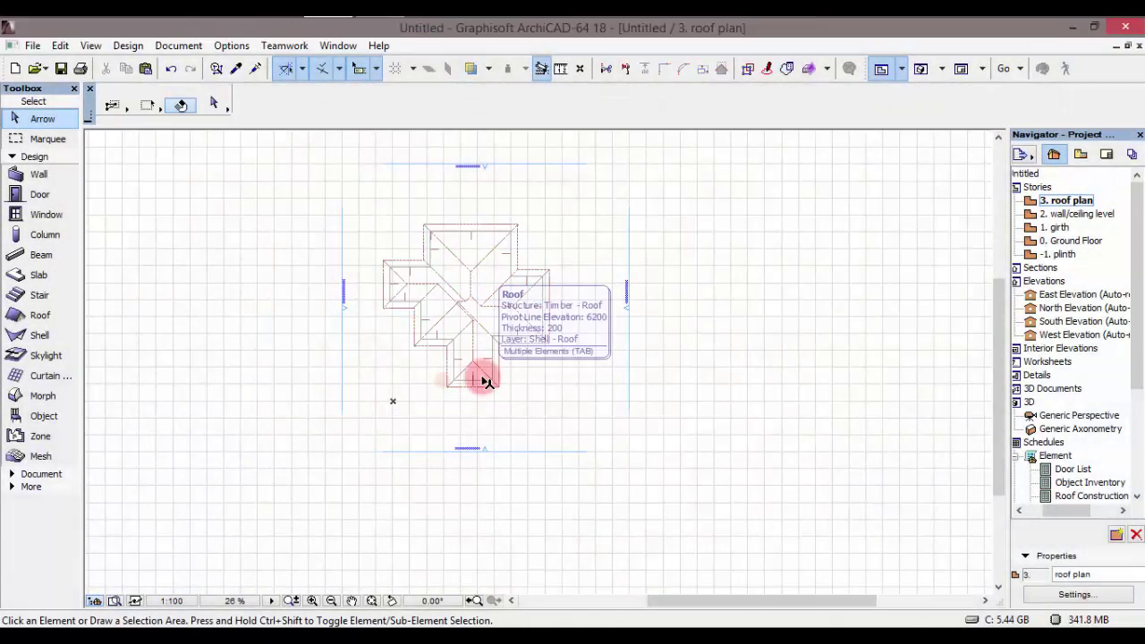
Select the cross roof and zoom in on the hipped end of its lower wing
left_click(484, 382)
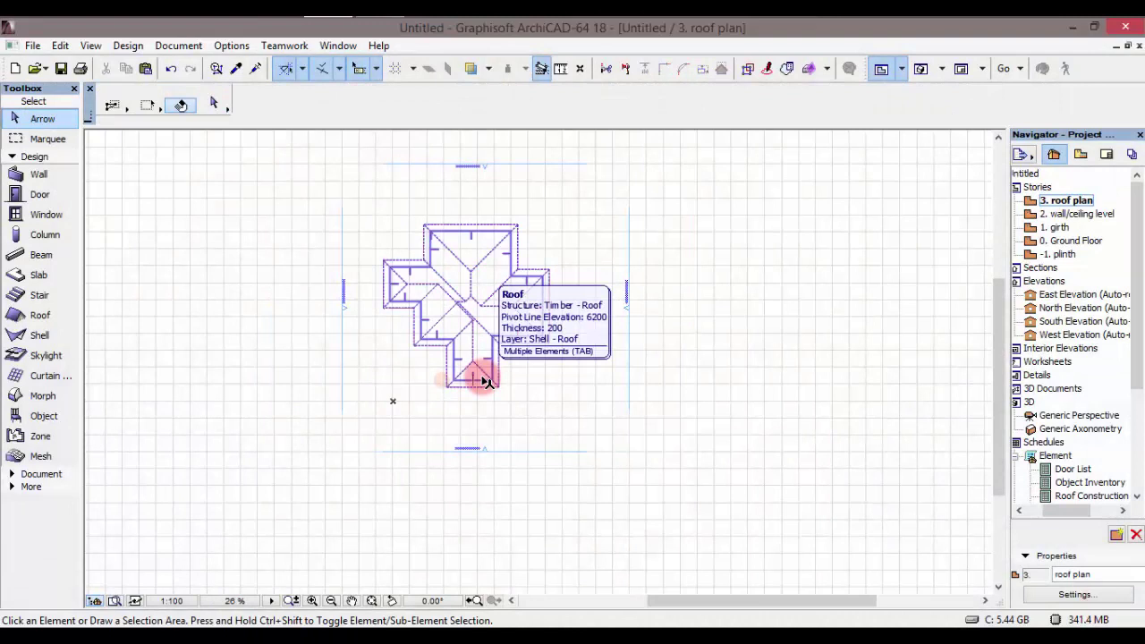
left_click(573, 383)
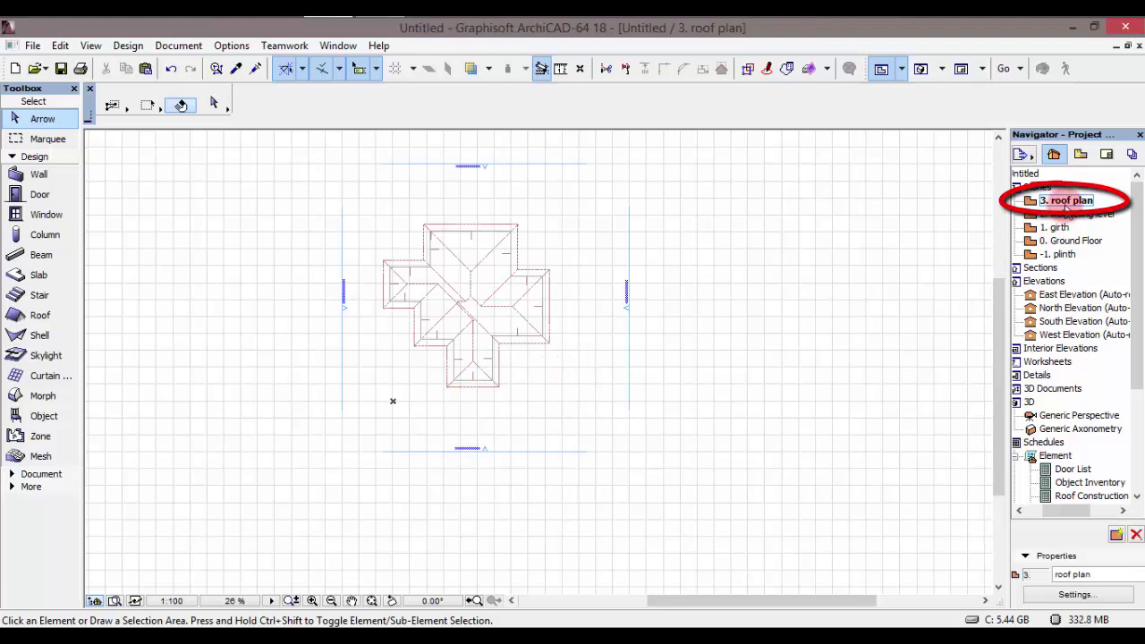
left_click(474, 363)
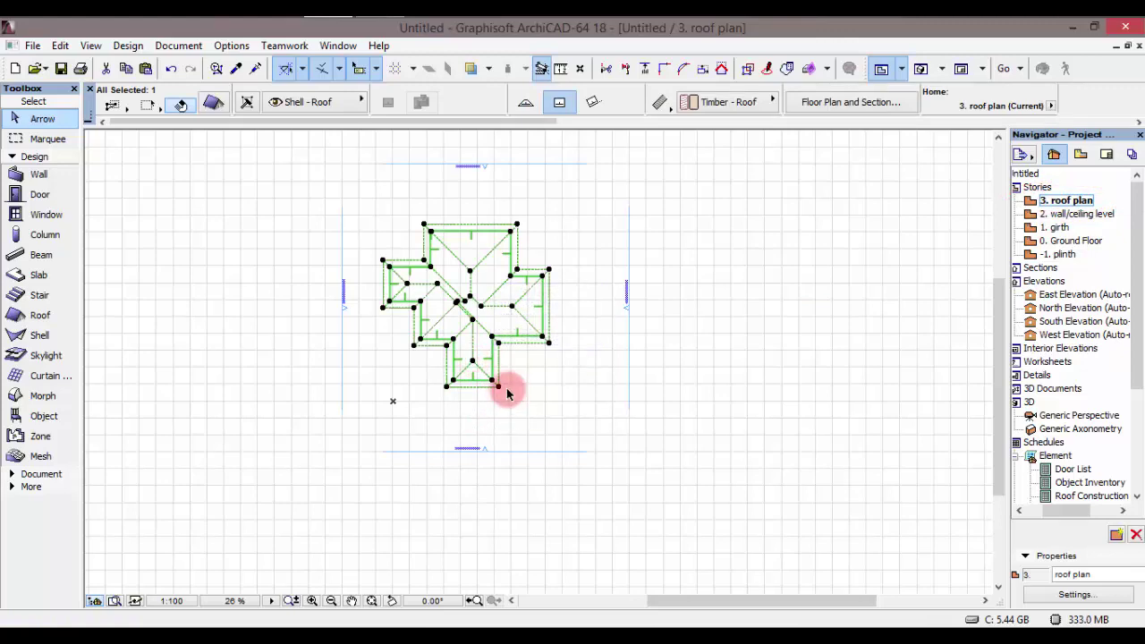
scroll(457, 407, "up", 5)
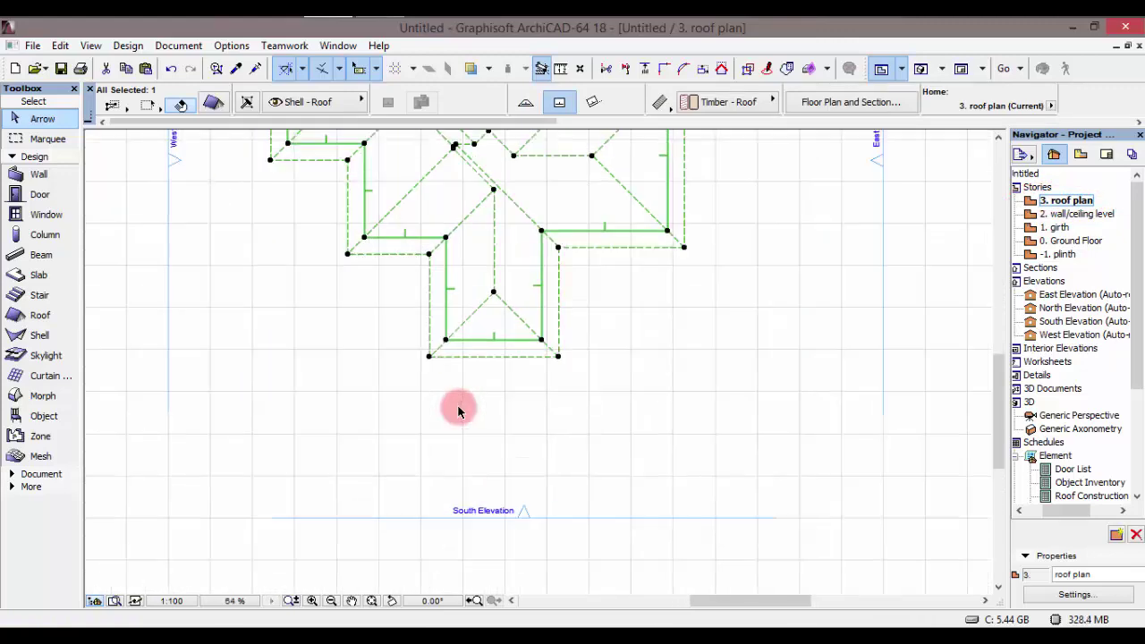
scroll(457, 409, "up", 7)
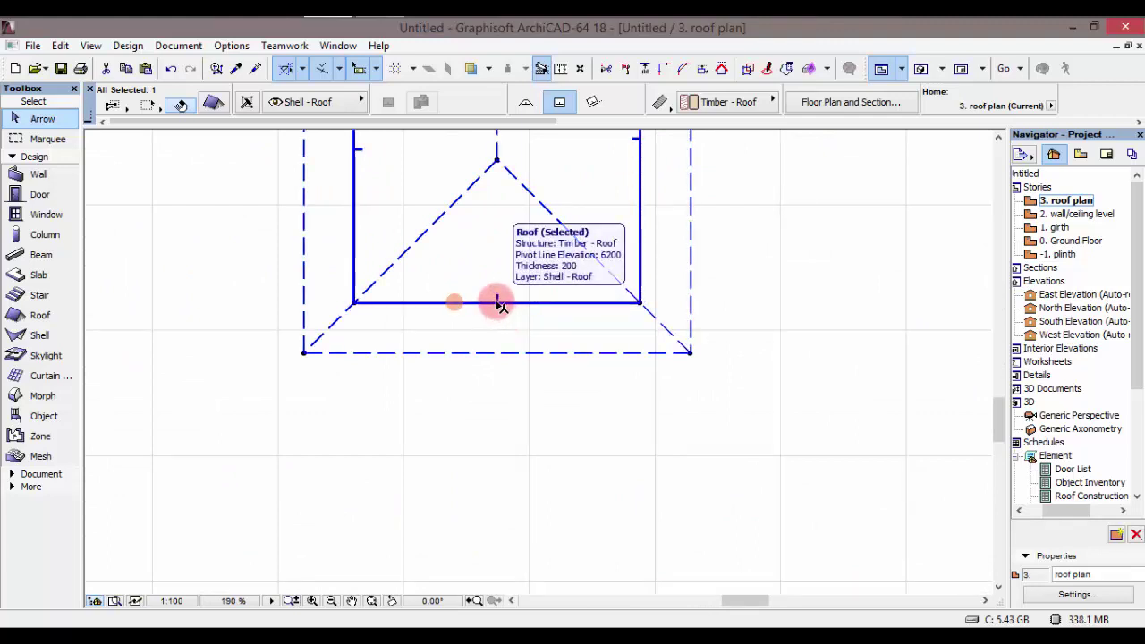
Set the southern wing's end plane to a Gable with 800 overhang in Custom Plane Settings
left_click(498, 304)
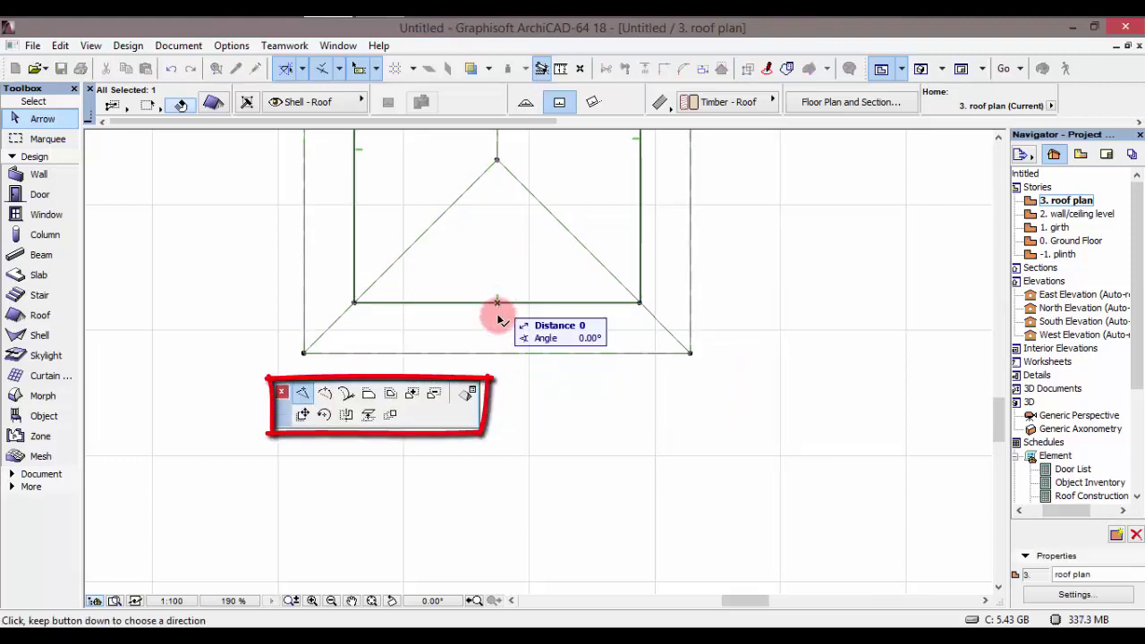
left_click(461, 396)
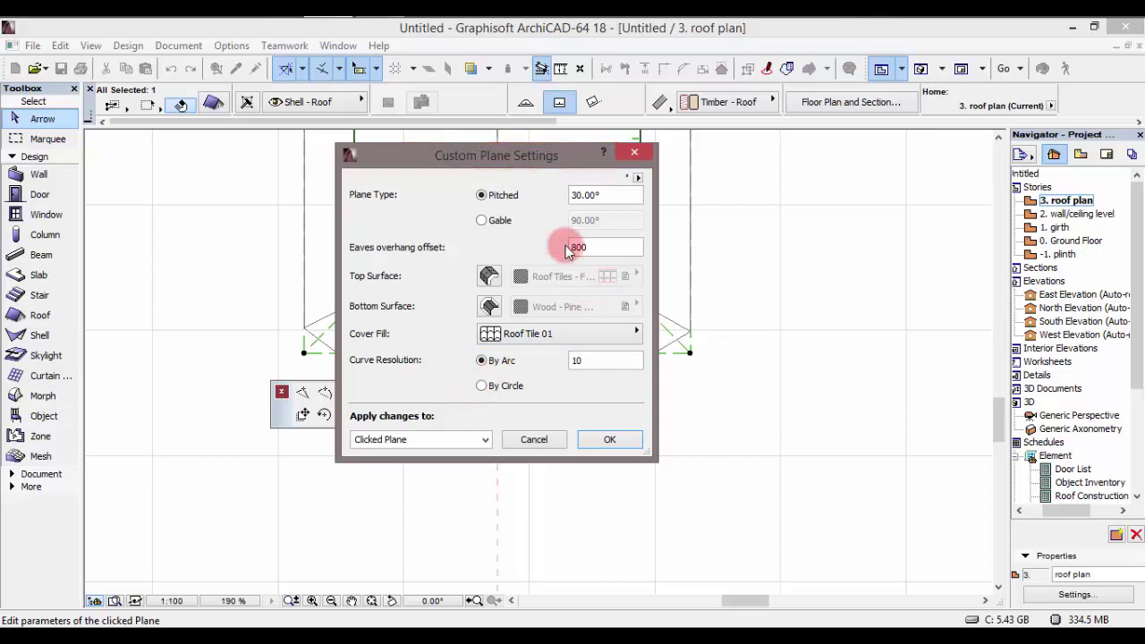
left_click(483, 226)
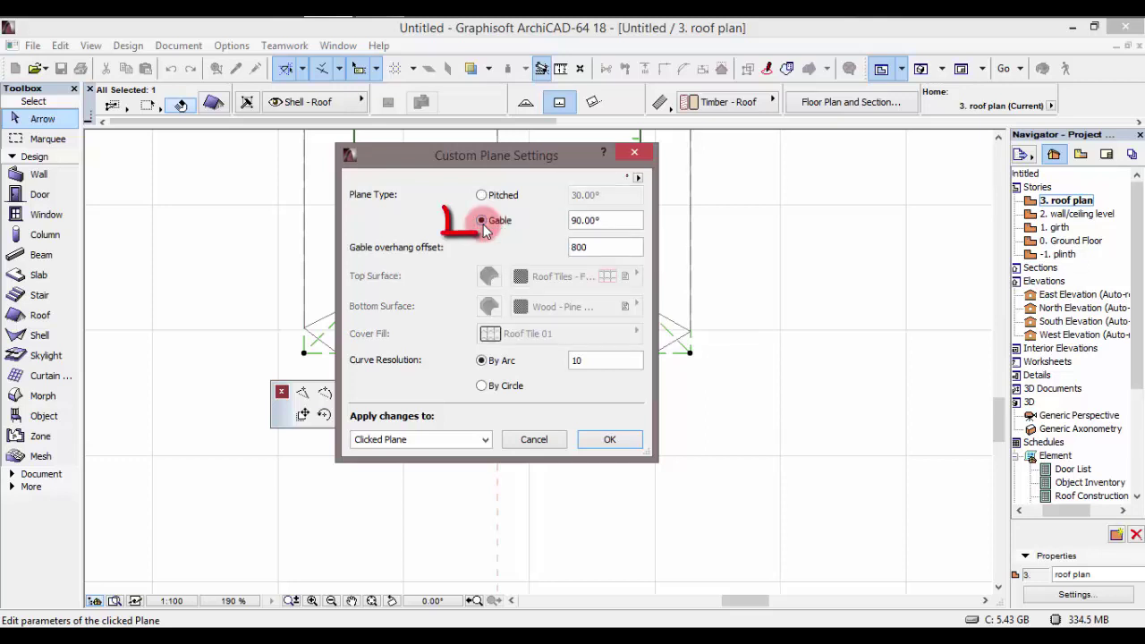
left_click(604, 219)
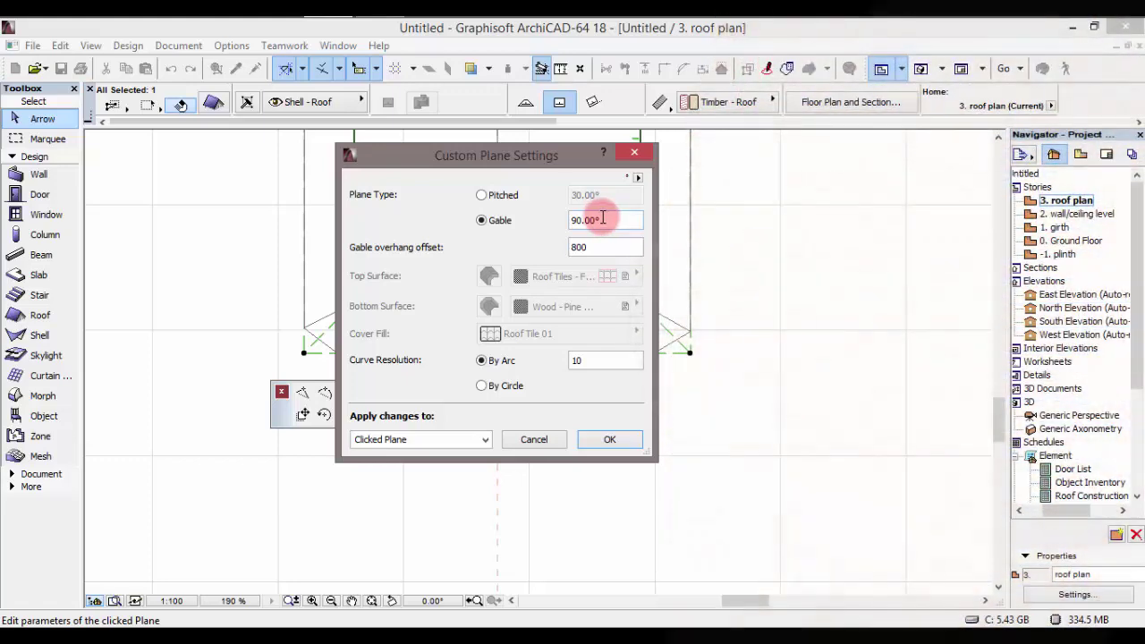
left_click(608, 439)
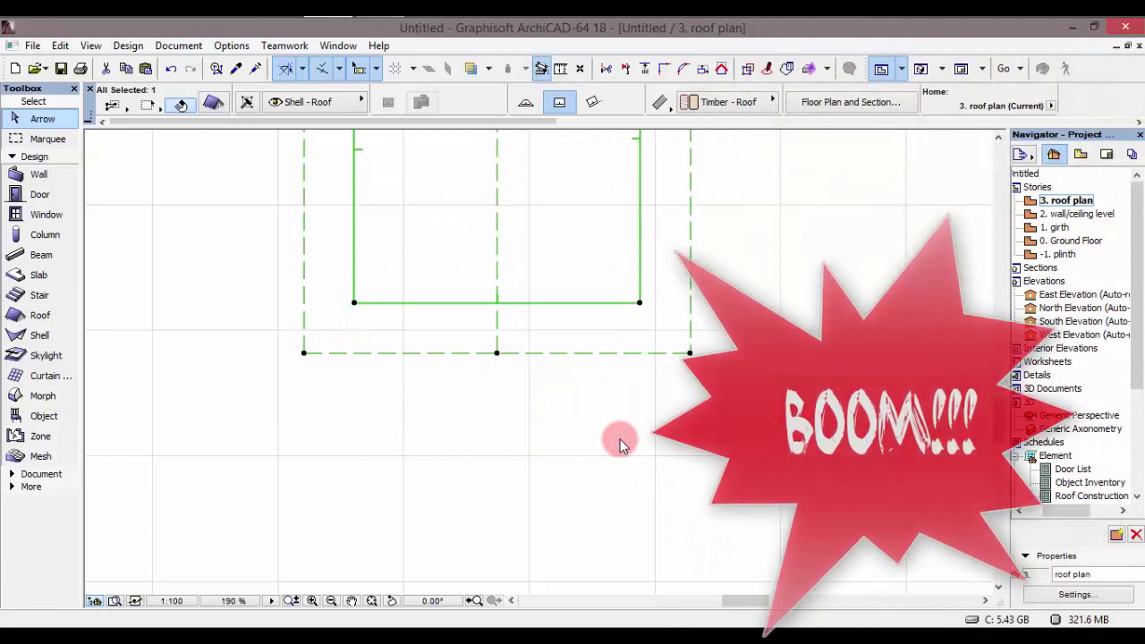
Pan and zoom the roof plan to bring the eastern wing's end into view
scroll(563, 301, "down", 2)
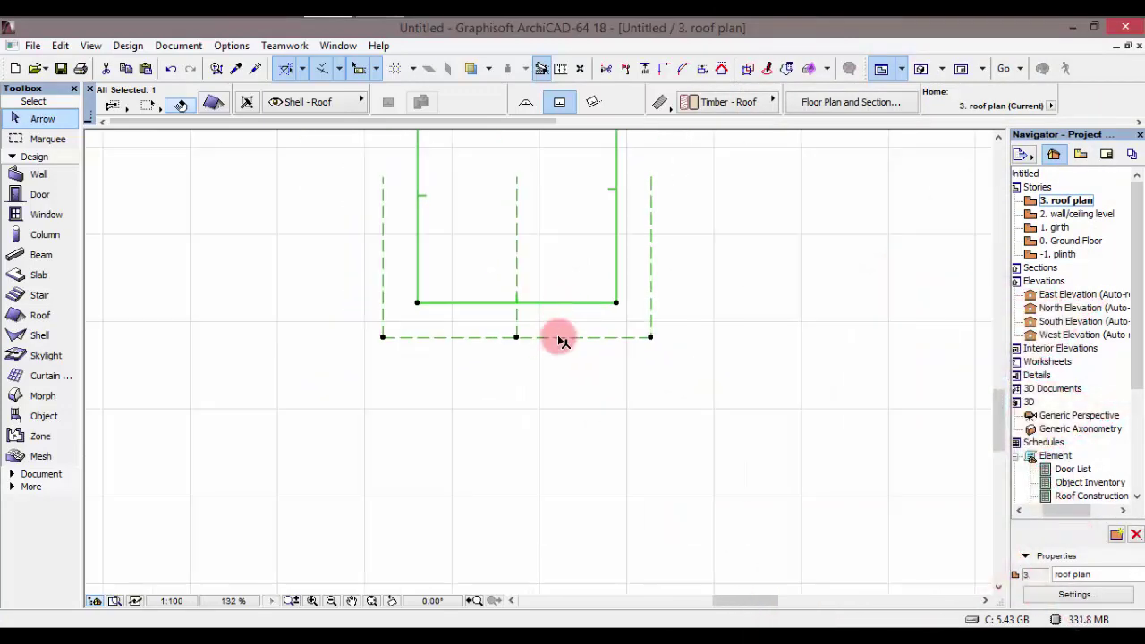
middle_click_drag(555, 375, 552, 393)
scroll(551, 349, "down", 1)
middle_click_drag(552, 349, 553, 414)
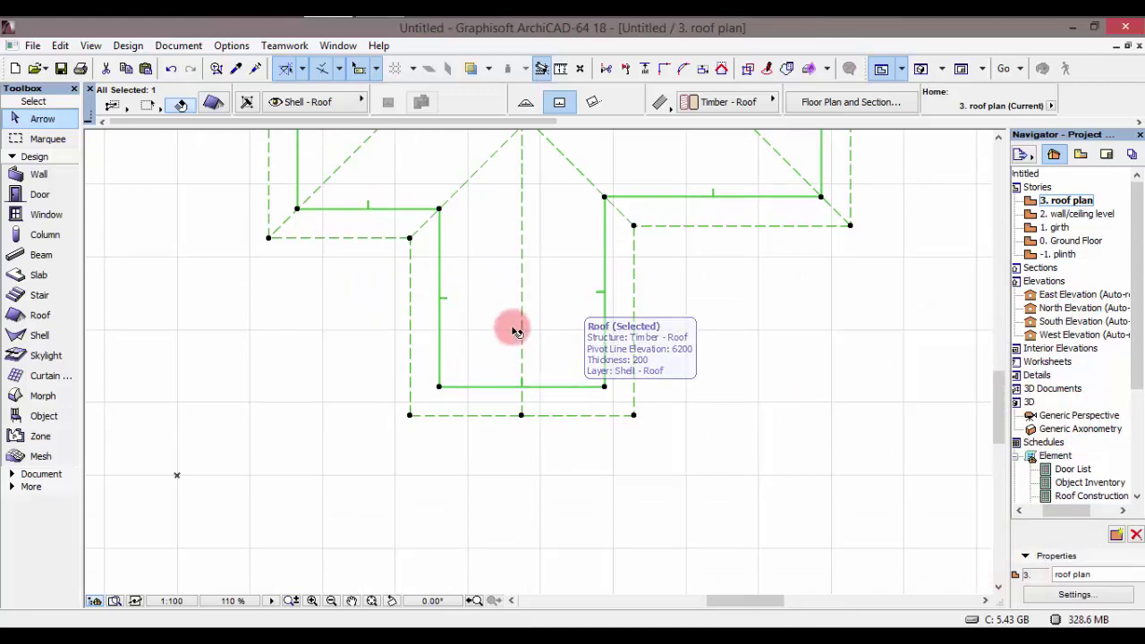
scroll(510, 286, "down", 2)
middle_click_drag(511, 294, 545, 471)
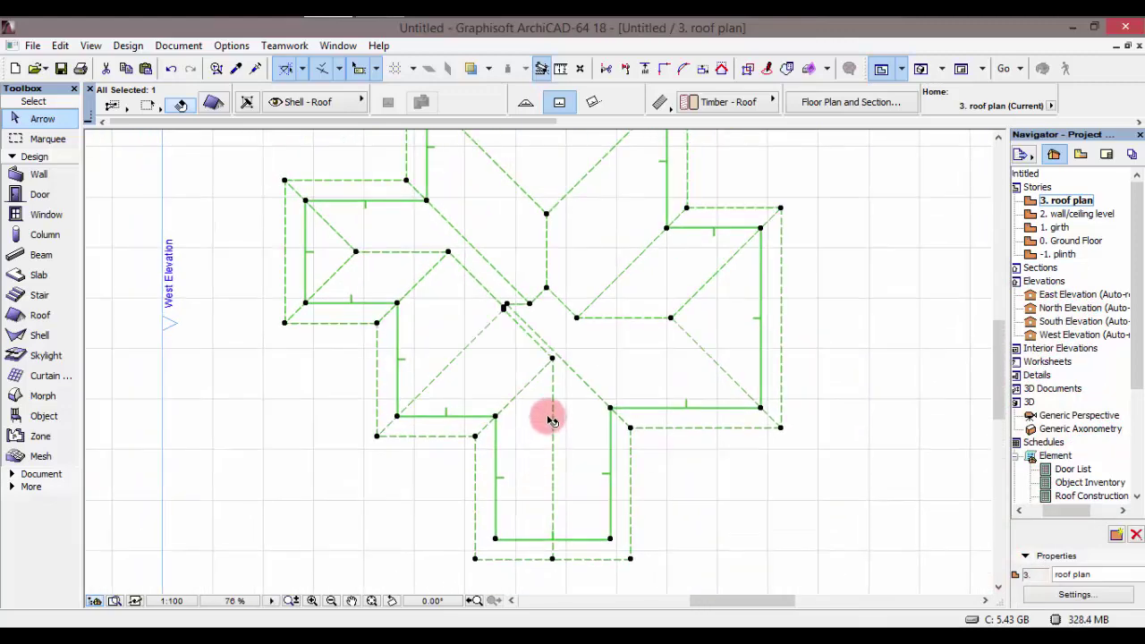
middle_click_drag(561, 402, 556, 382)
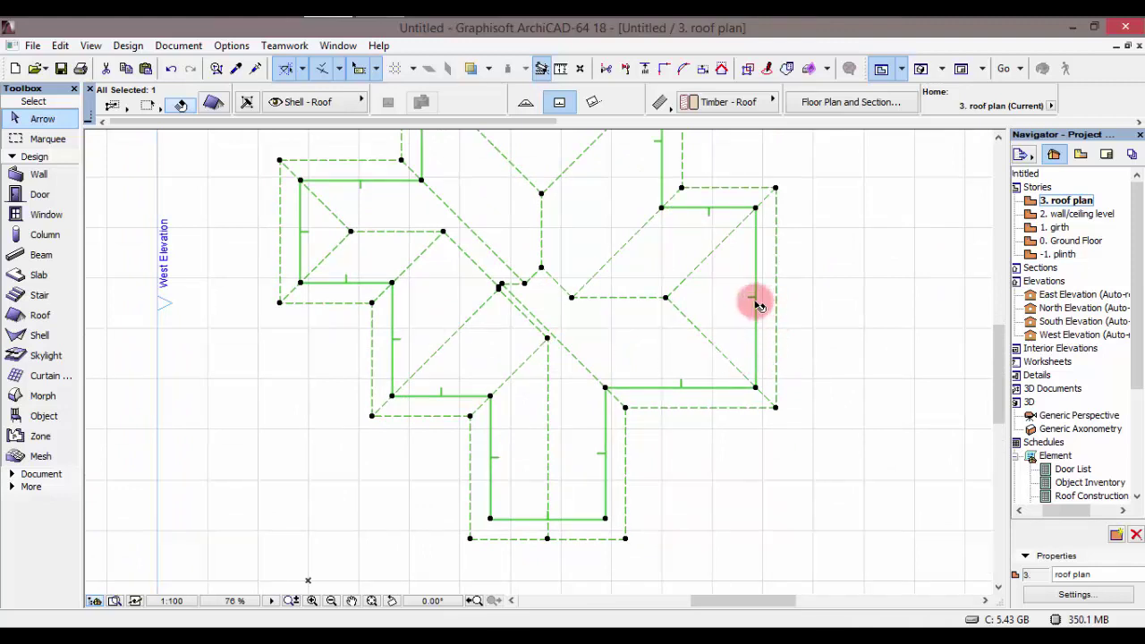
mouse_move(756, 305)
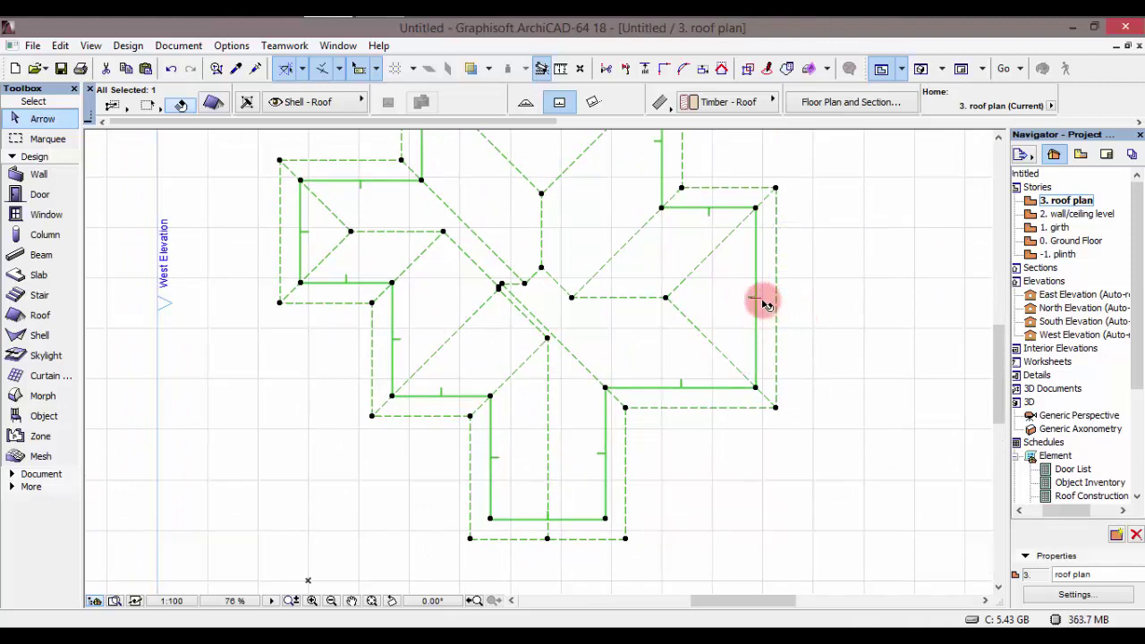
scroll(758, 302, "up", 5)
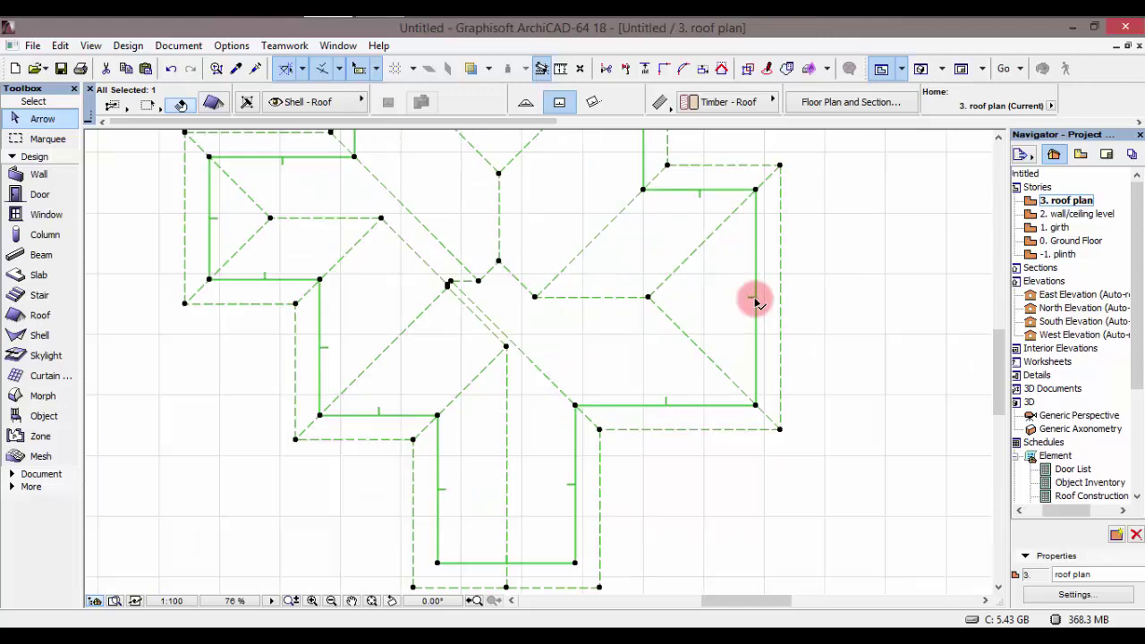
Set the eastern wing's end plane to a Gable with 800 overhang in Custom Plane Settings
left_click(756, 297)
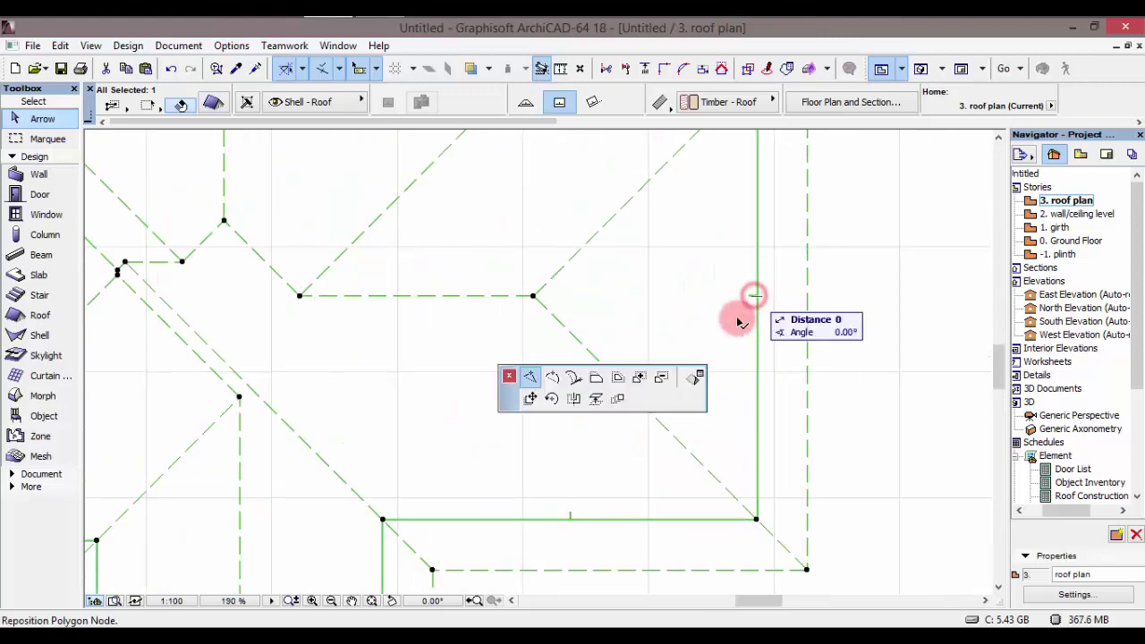
left_click(466, 393)
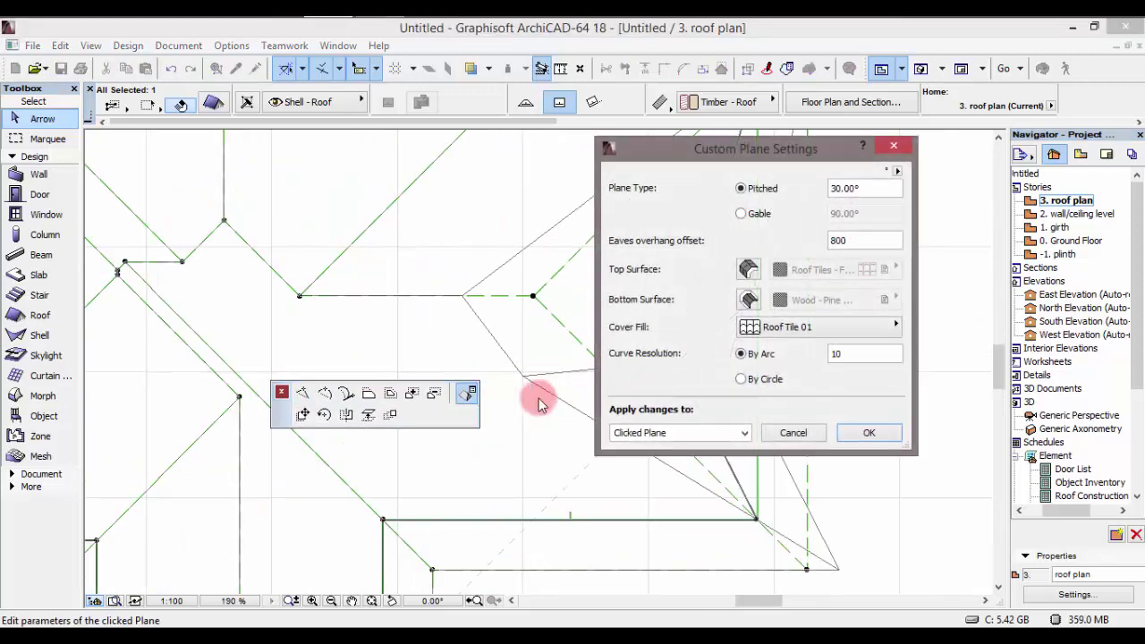
left_click(741, 214)
left_click(869, 432)
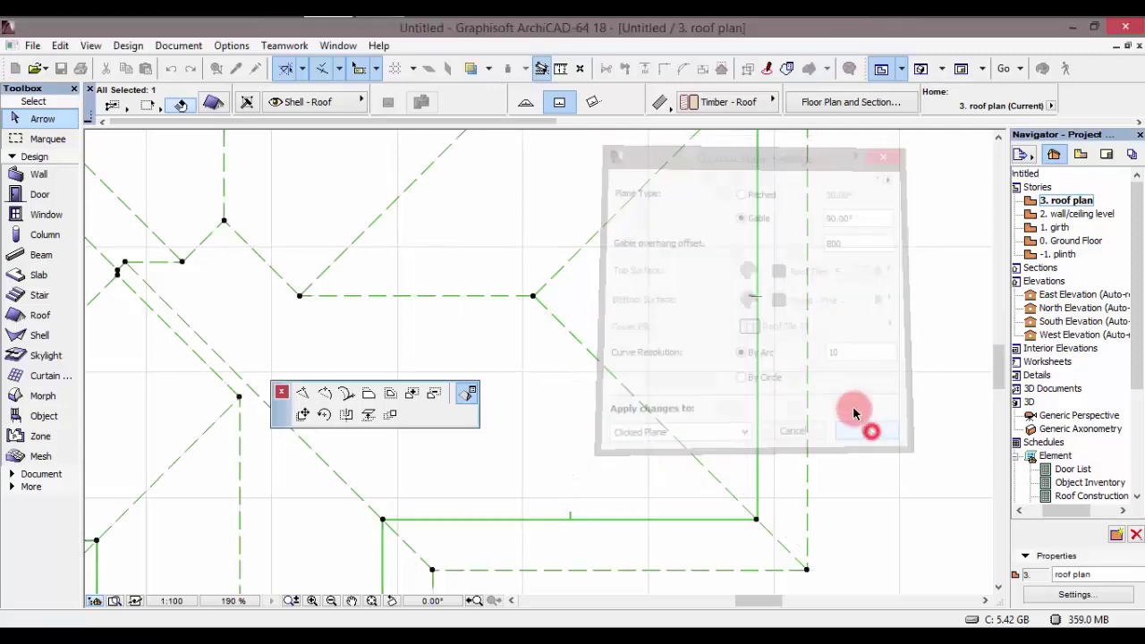
scroll(802, 324, "down", 4)
scroll(780, 323, "down", 2)
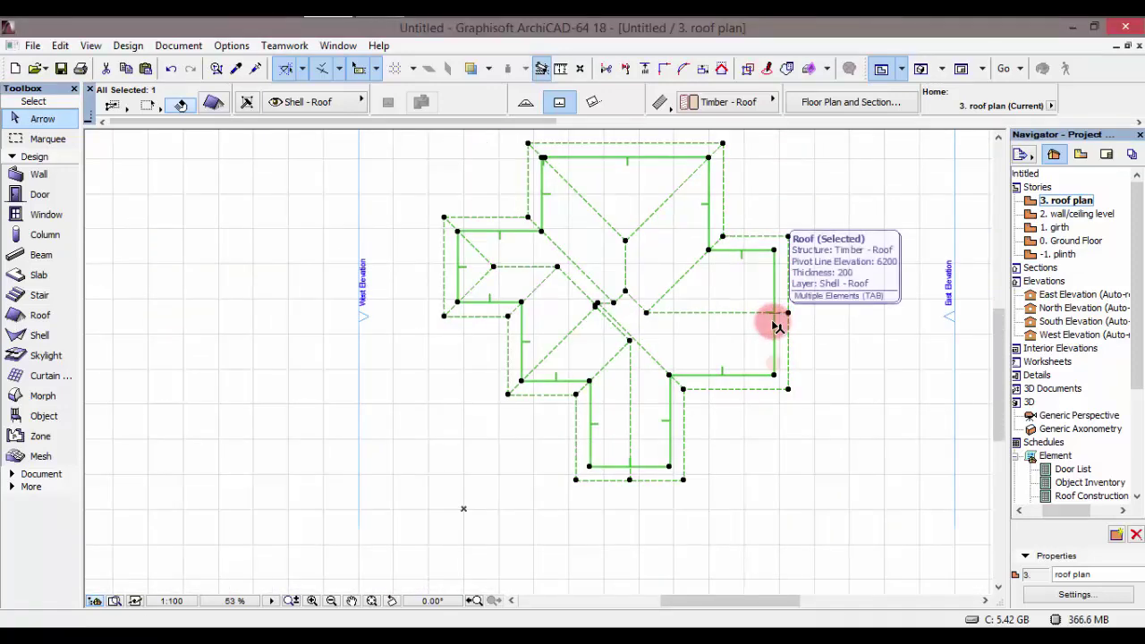
Show the gabled cross roof in the 3D window (F5) and activate Orbit
key("F5")
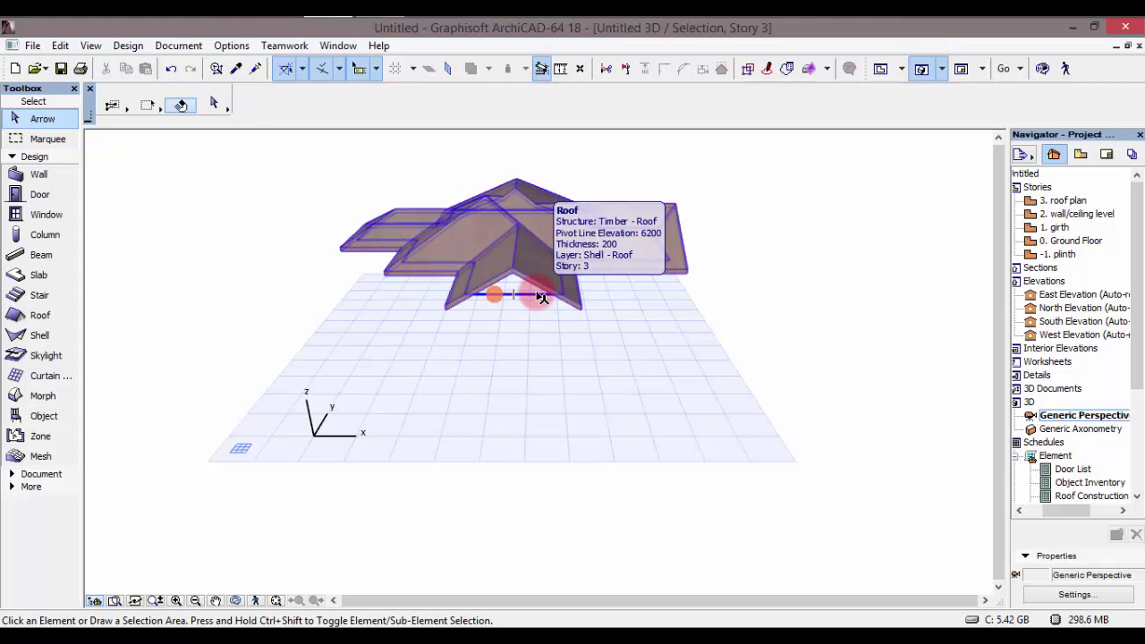
key("o")
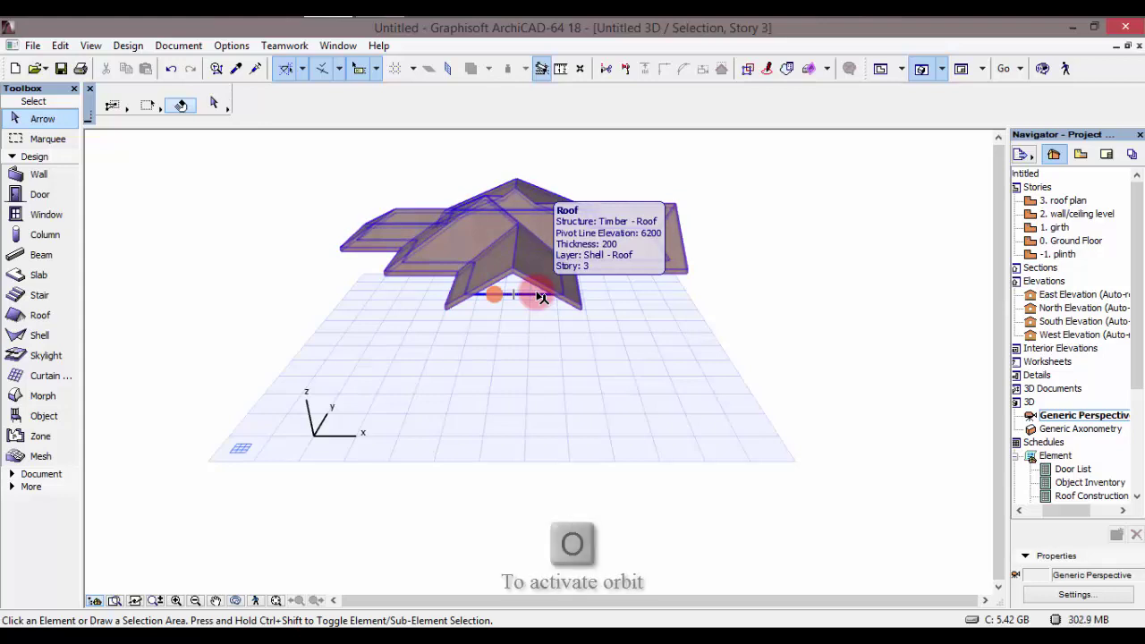